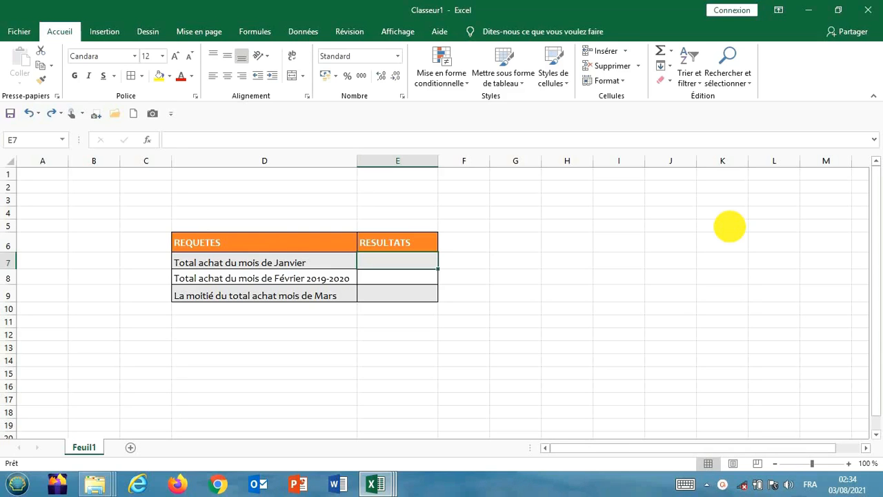
Step: Examine the 2018, 2019 and 2020 purchase tables in the three exercise workbooks, ending back in Classeur1
{"action": "mouse_move", "coordinate": [376, 487]}
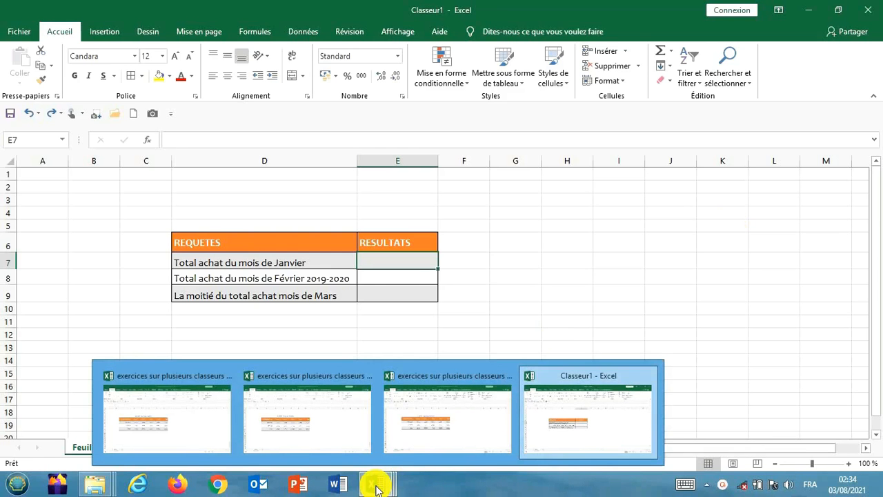
{"action": "left_click", "coordinate": [606, 424]}
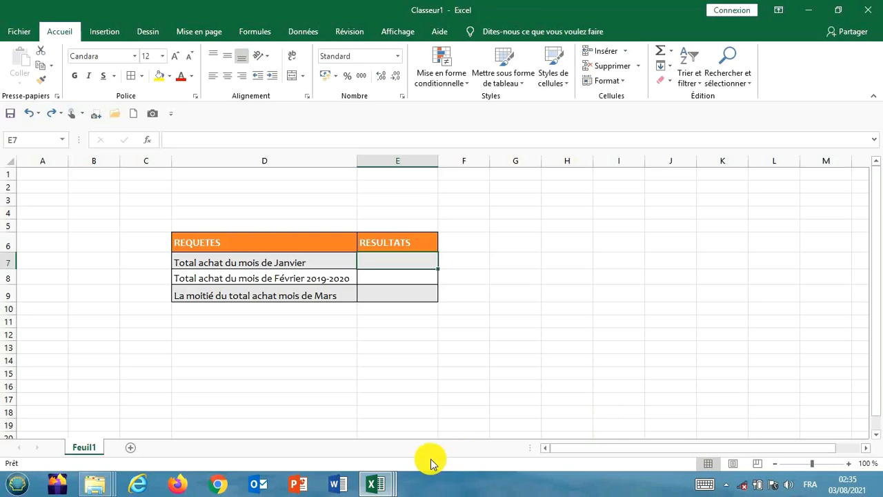
{"action": "mouse_move", "coordinate": [378, 484]}
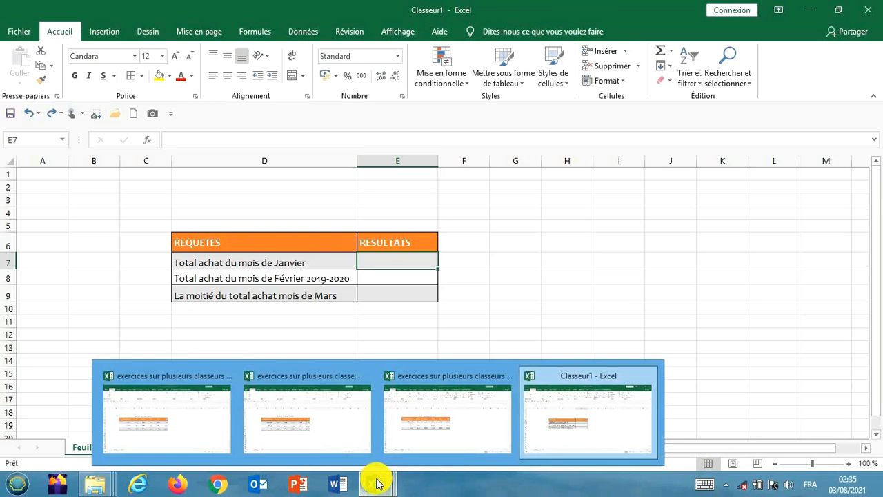
{"action": "left_click", "coordinate": [132, 396]}
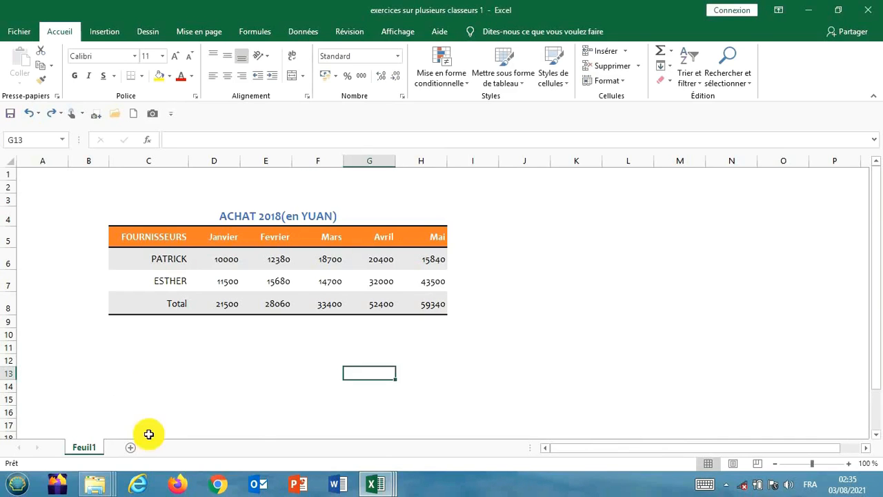
{"action": "mouse_move", "coordinate": [385, 483]}
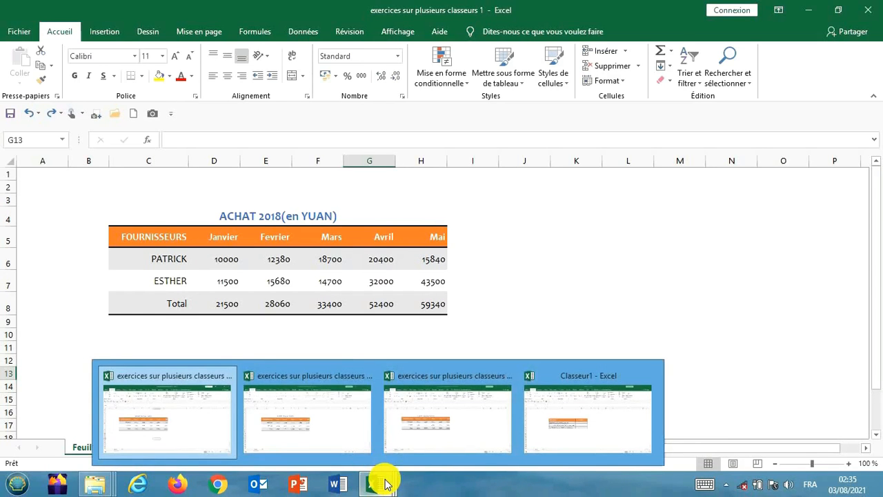
{"action": "left_click", "coordinate": [306, 419]}
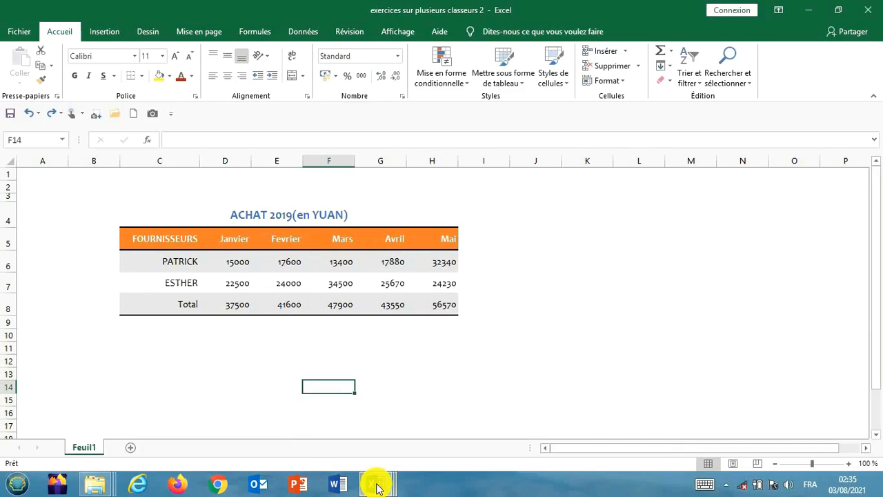
{"action": "mouse_move", "coordinate": [384, 479]}
{"action": "left_click", "coordinate": [405, 442]}
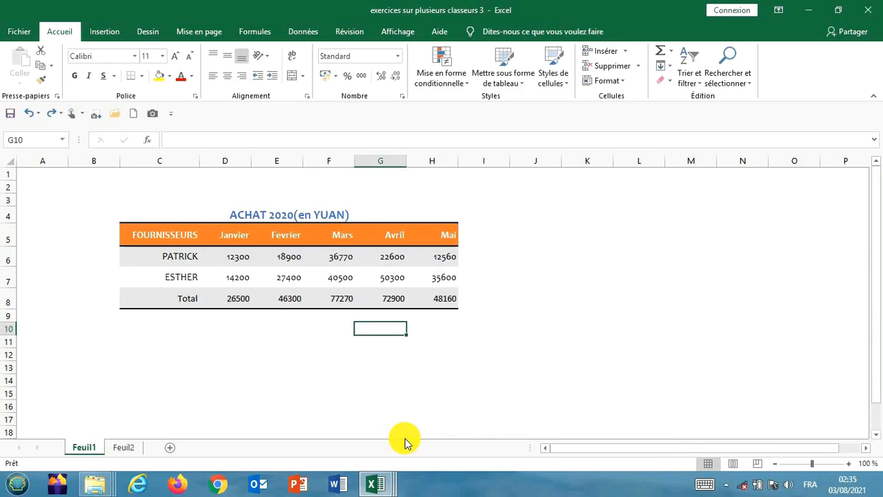
{"action": "mouse_move", "coordinate": [385, 483]}
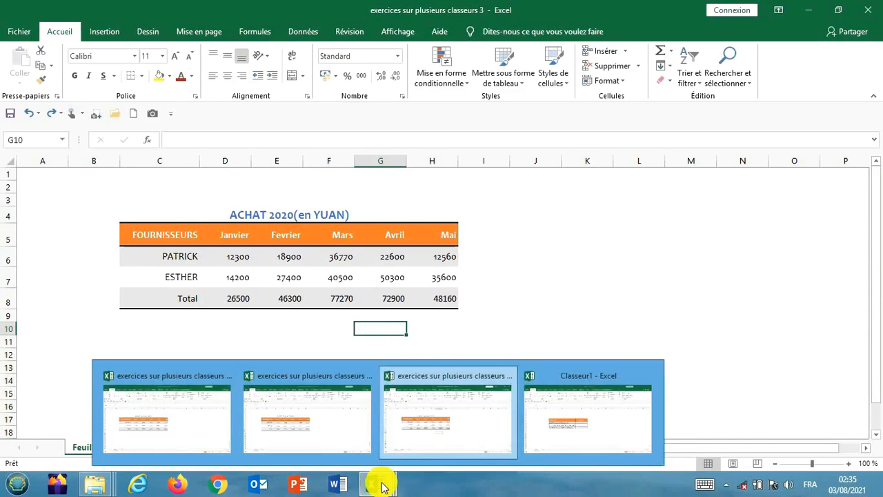
{"action": "left_click", "coordinate": [599, 442]}
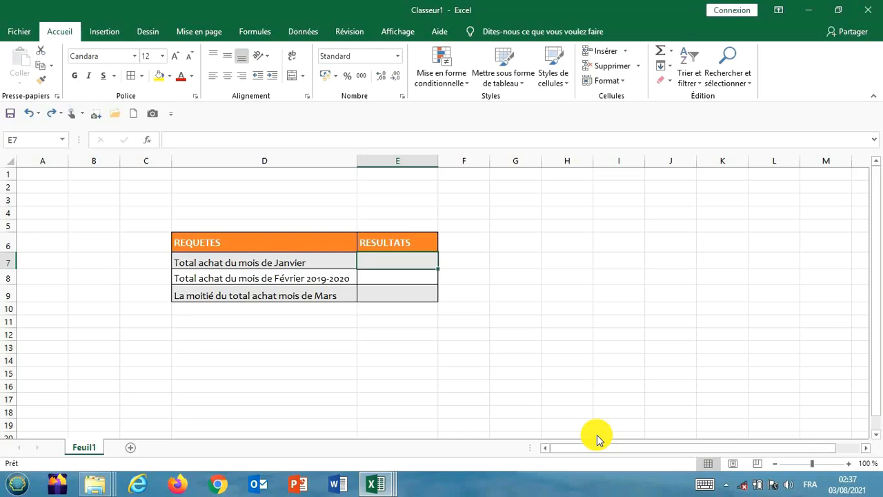
Step: Begin a SOMME formula in E7 with the January 2018 total, cell D8 of "exercices sur plusieurs classeurs 1", as first argument
{"action": "type", "text": "="}
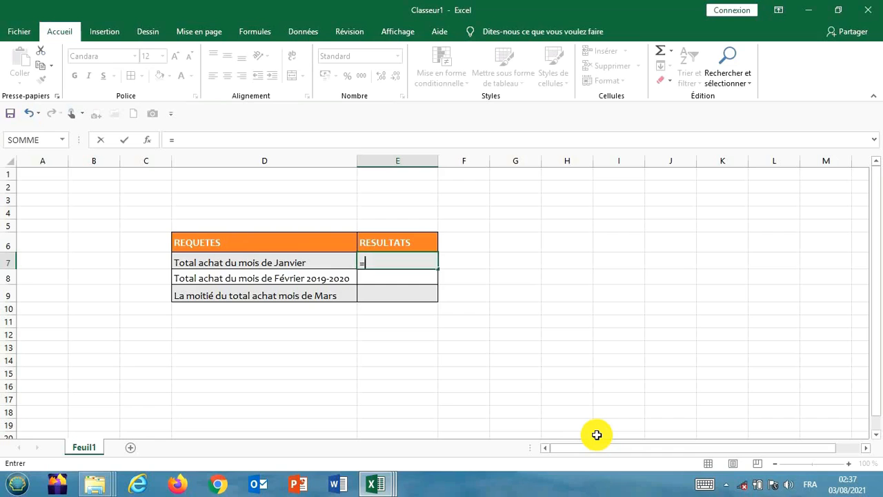
{"action": "type", "text": "somme"}
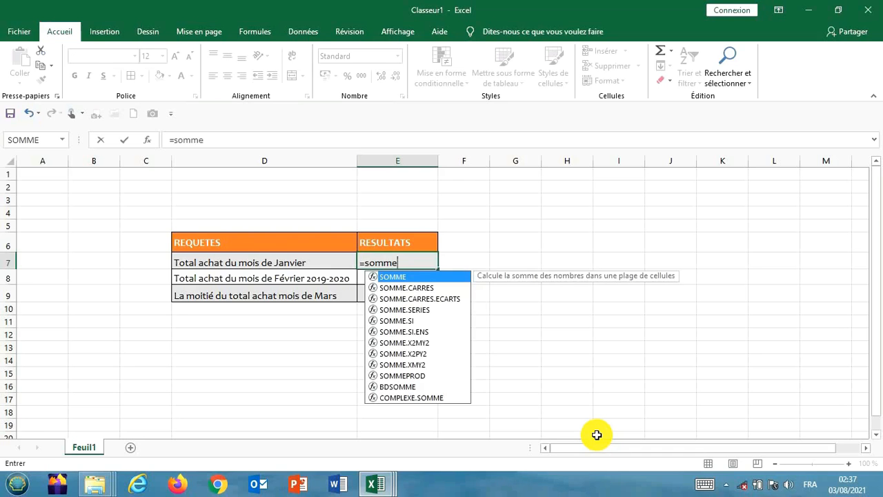
{"action": "type", "text": "("}
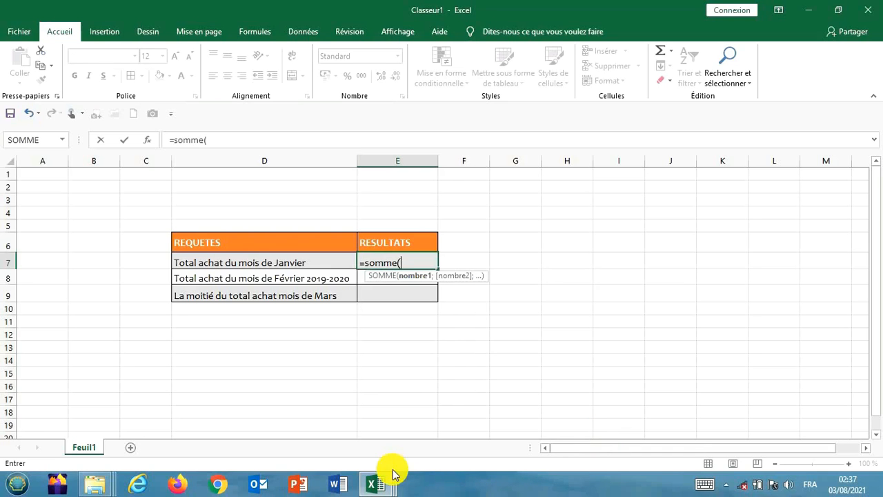
{"action": "mouse_move", "coordinate": [372, 486]}
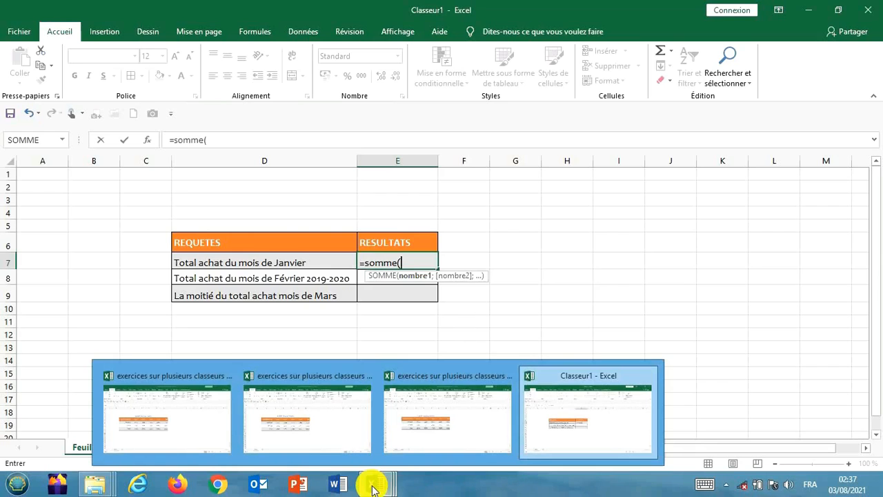
{"action": "left_click", "coordinate": [134, 426]}
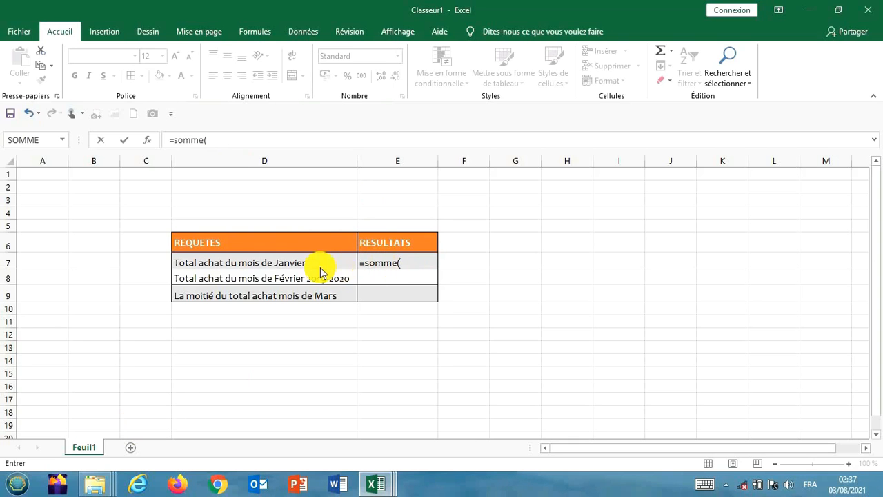
{"action": "mouse_move", "coordinate": [379, 485]}
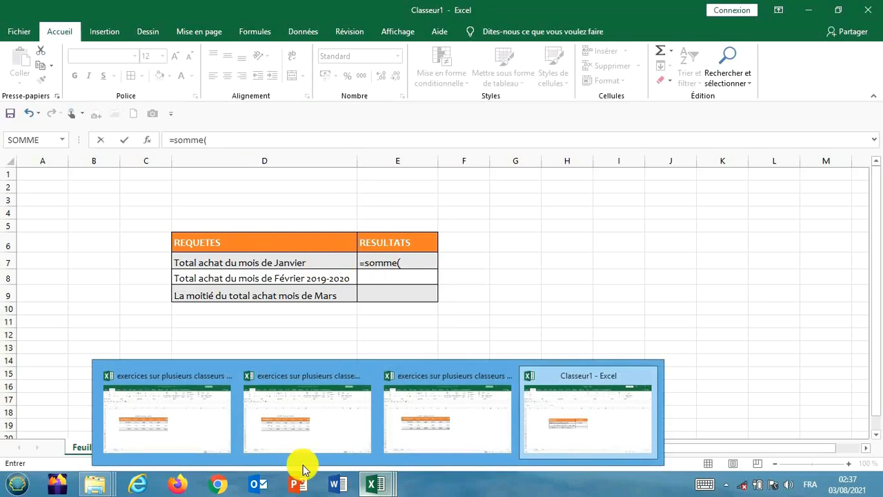
{"action": "left_click", "coordinate": [172, 427]}
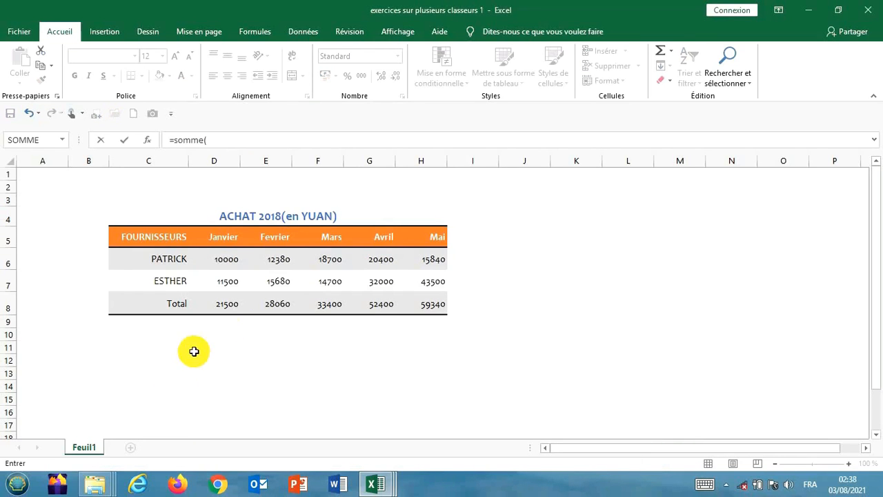
{"action": "left_click", "coordinate": [225, 309]}
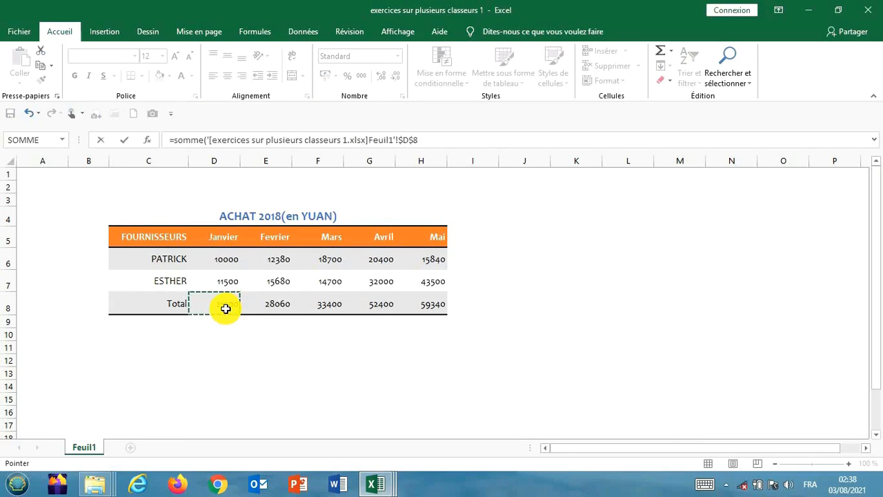
{"action": "left_click", "coordinate": [419, 140]}
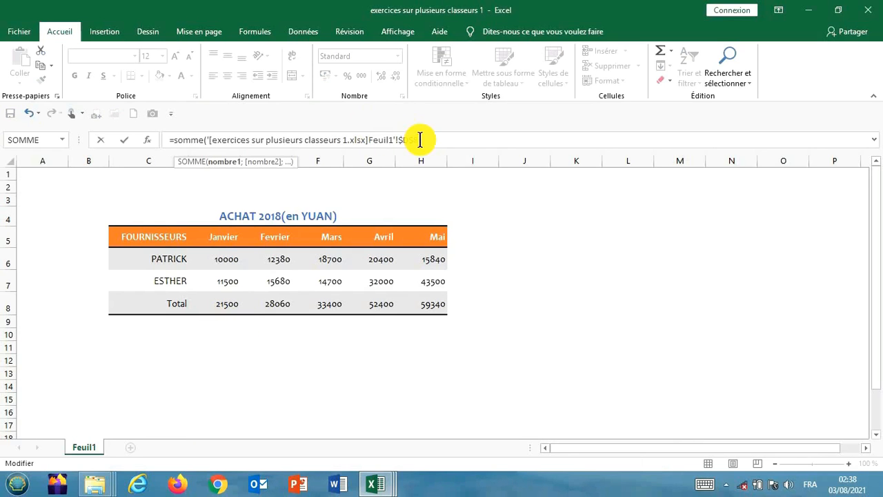
{"action": "type", "text": ";"}
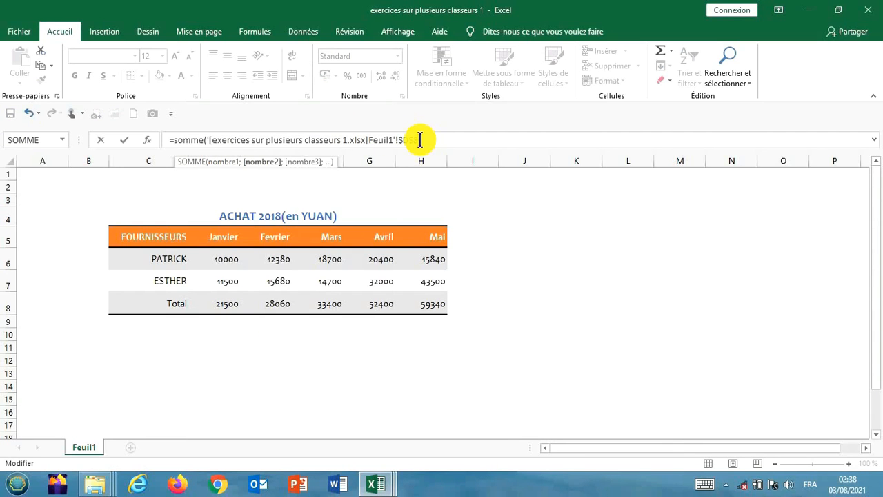
Step: Add cell E8 of the 2019 table in "exercices sur plusieurs classeurs 2" as the sum's second argument
{"action": "mouse_move", "coordinate": [378, 484]}
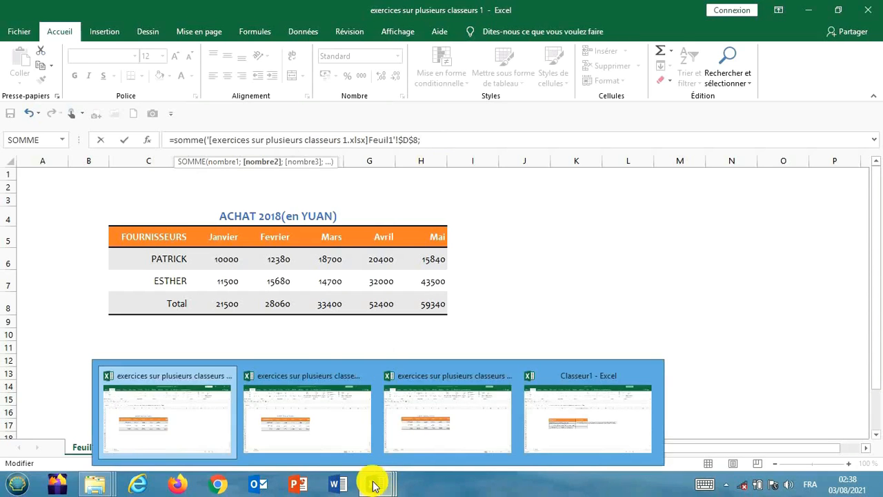
{"action": "left_click", "coordinate": [308, 422]}
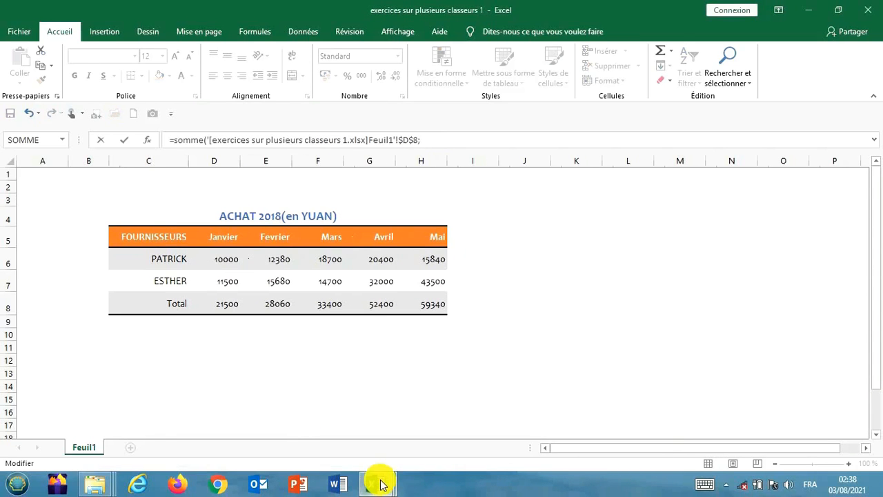
{"action": "mouse_move", "coordinate": [381, 485]}
{"action": "left_click", "coordinate": [325, 420]}
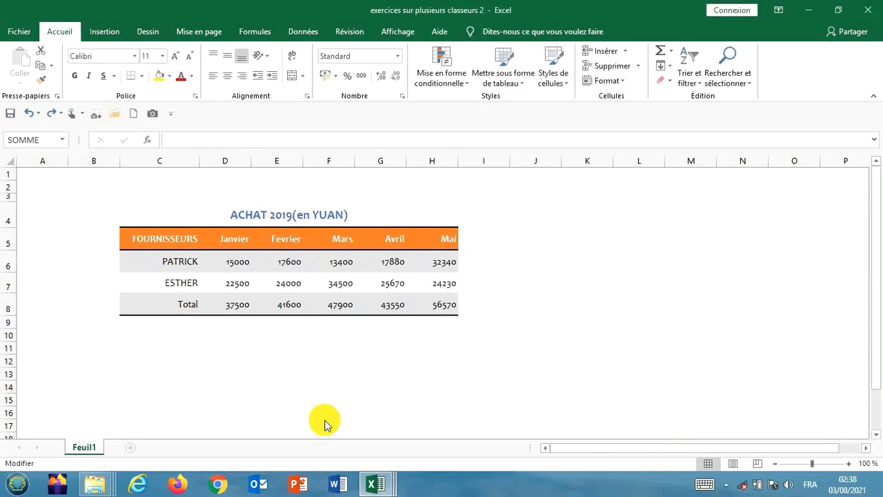
{"action": "left_click", "coordinate": [287, 305]}
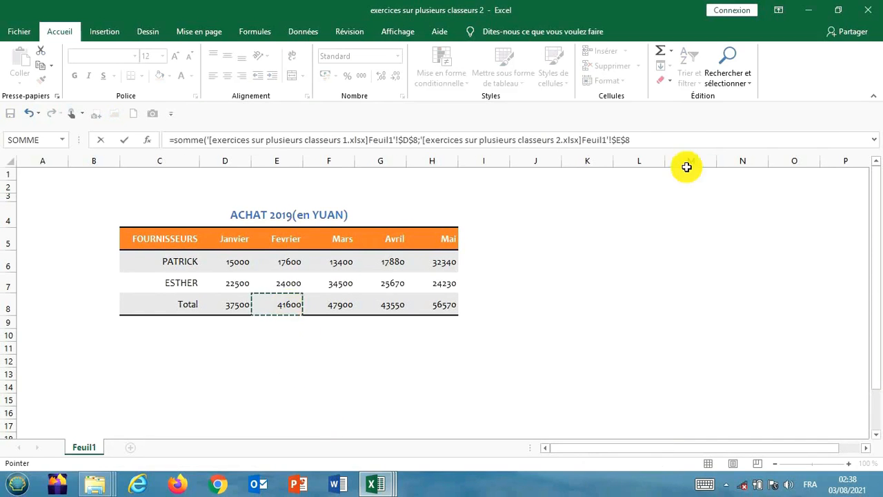
{"action": "type", "text": ";"}
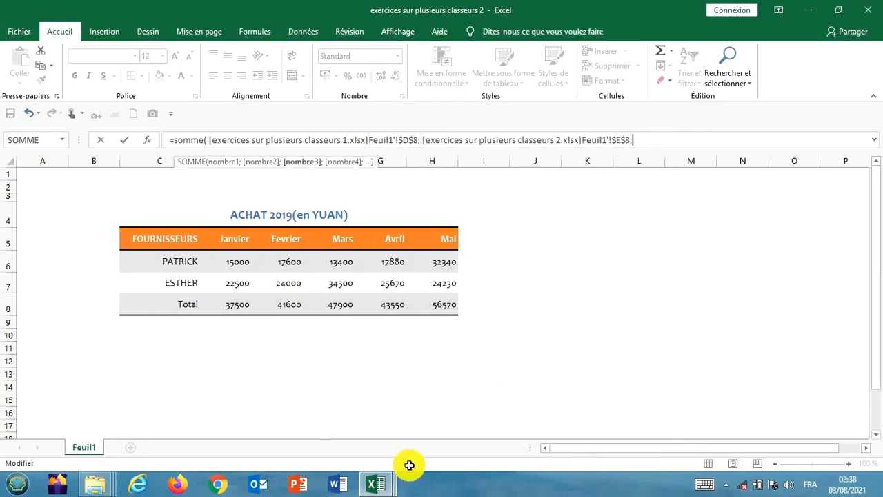
Step: Add the January 2020 total, cell D8 of "exercices sur plusieurs classeurs 3", as third argument and validate the formula
{"action": "mouse_move", "coordinate": [388, 485]}
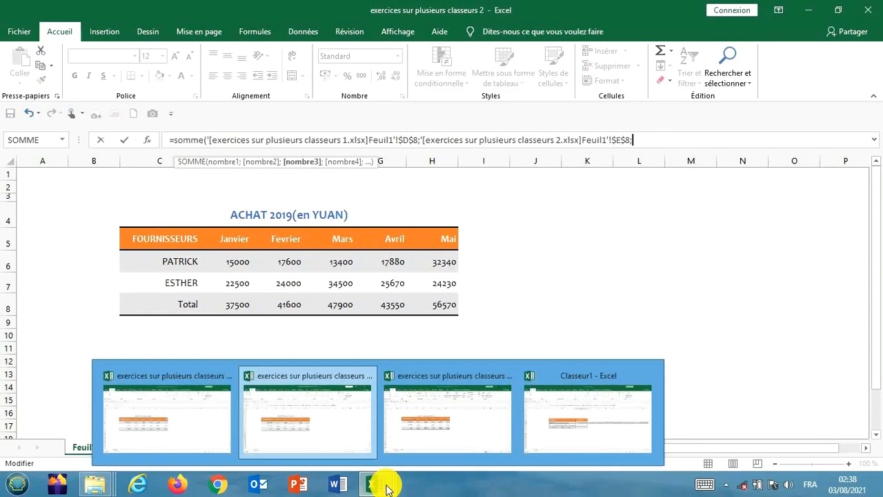
{"action": "left_click", "coordinate": [442, 419]}
{"action": "mouse_move", "coordinate": [376, 485]}
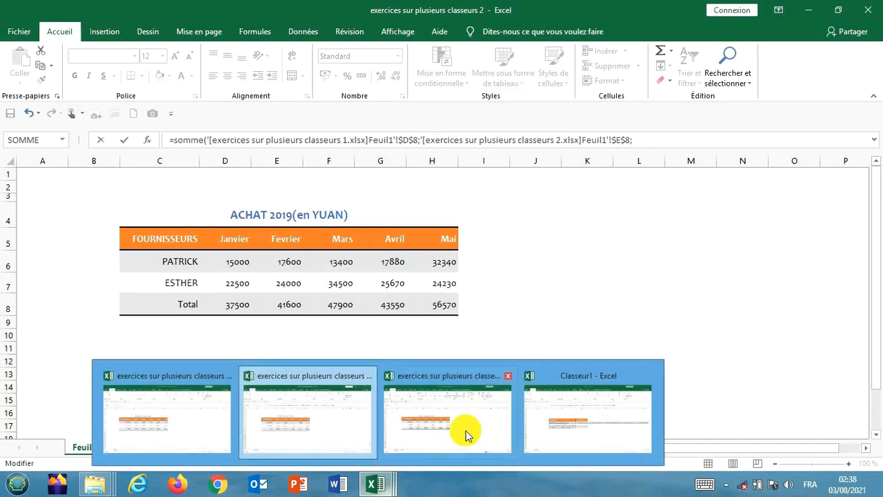
{"action": "left_click", "coordinate": [466, 430]}
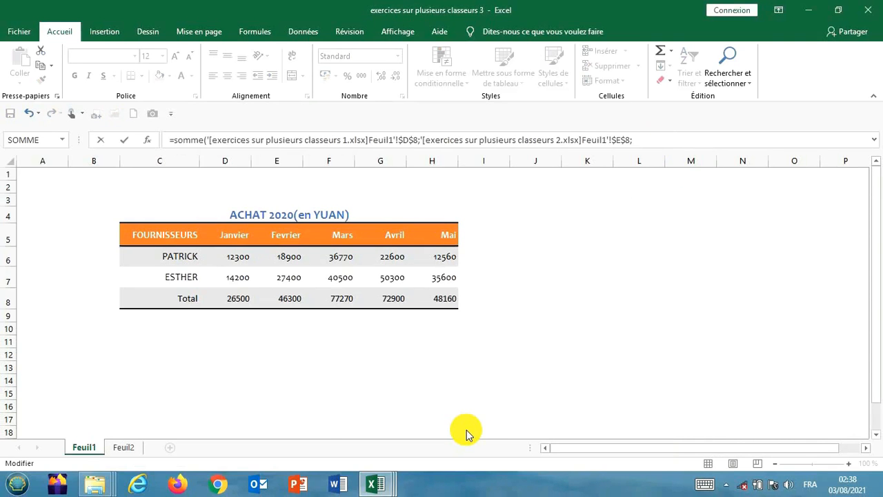
{"action": "left_click", "coordinate": [238, 297]}
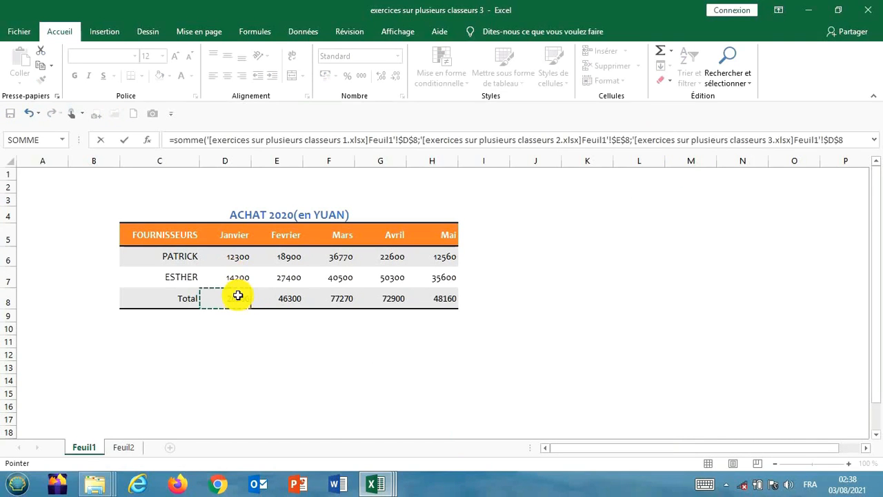
{"action": "left_click", "coordinate": [849, 140]}
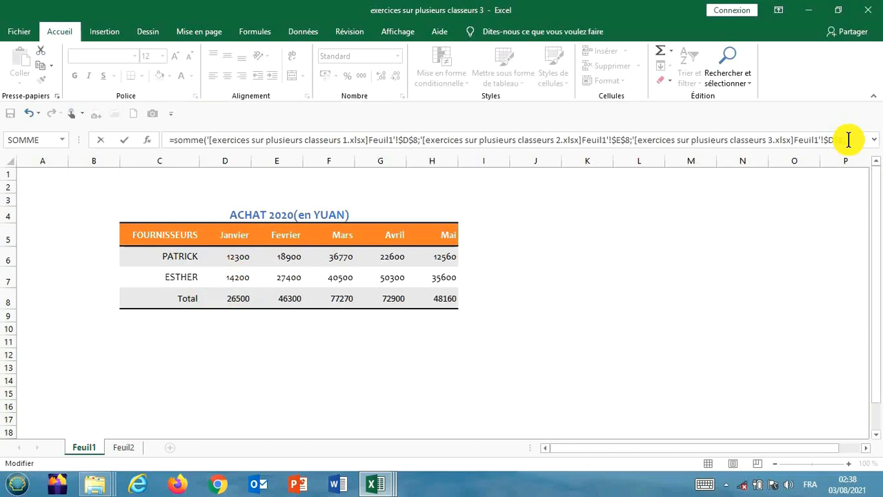
{"action": "key", "text": "Return"}
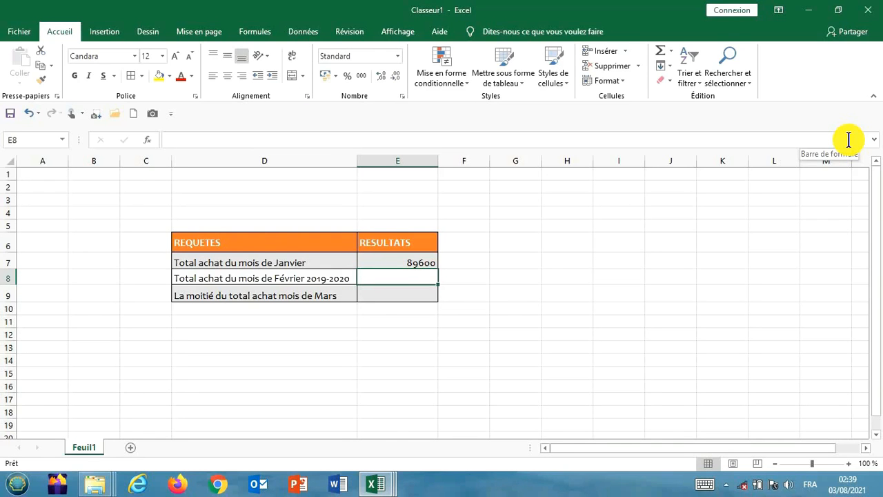
Step: Begin a SOMME formula in E8 with the February 2019 total, cell E8 of "exercices sur plusieurs classeurs 2", as first argument
{"action": "type", "text": "="}
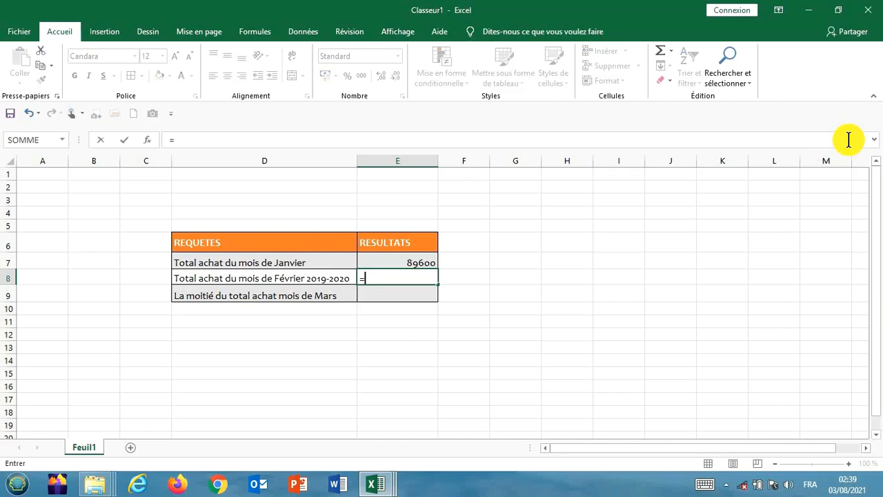
{"action": "type", "text": "somm"}
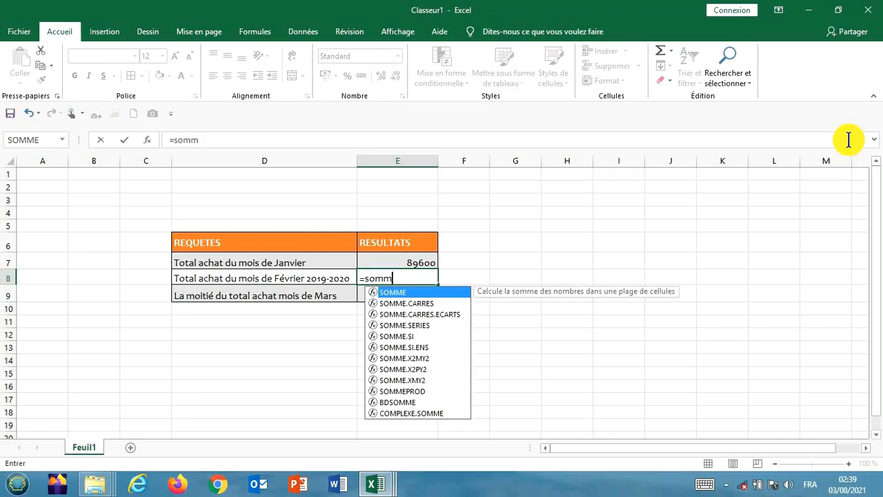
{"action": "type", "text": "e("}
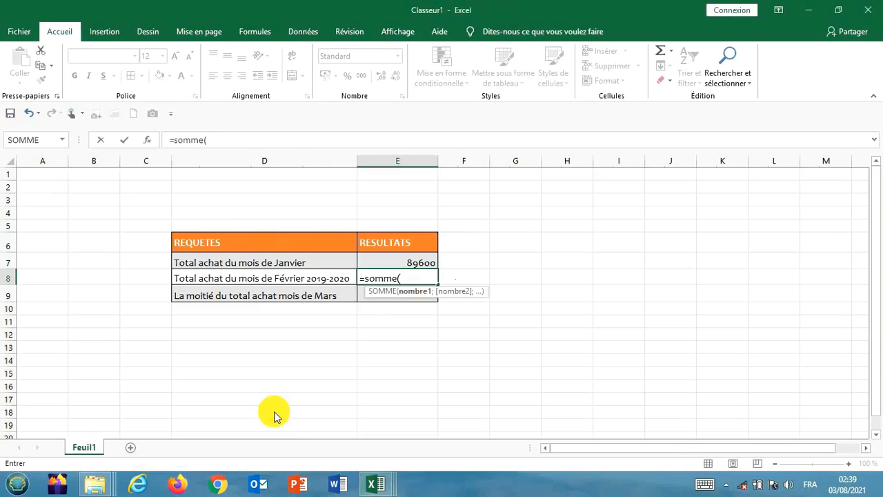
{"action": "mouse_move", "coordinate": [375, 479]}
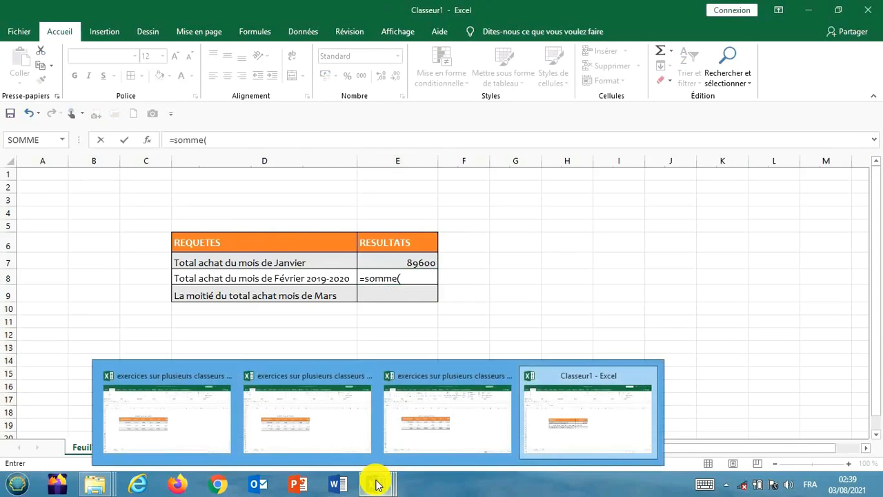
{"action": "left_click", "coordinate": [300, 428]}
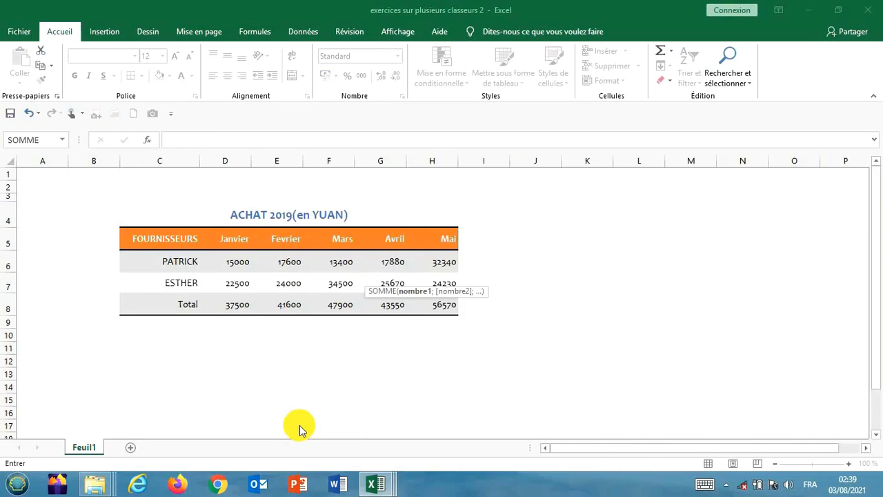
{"action": "left_click", "coordinate": [286, 308]}
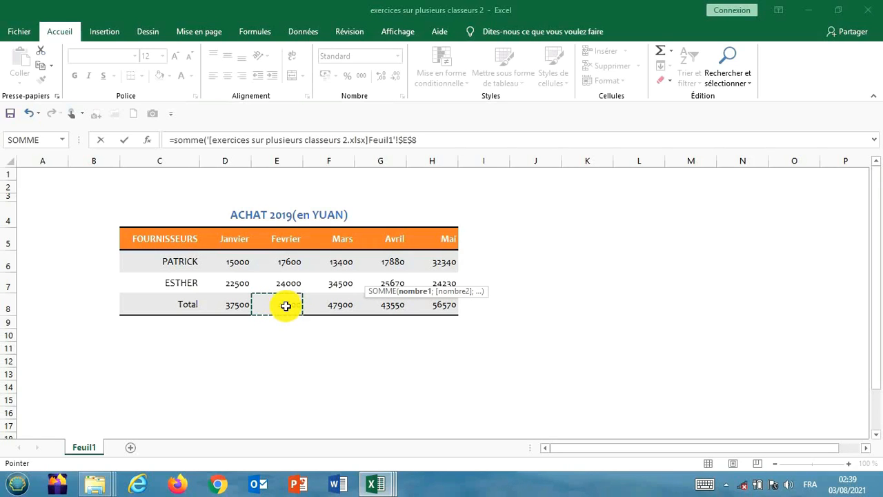
{"action": "mouse_move", "coordinate": [381, 479]}
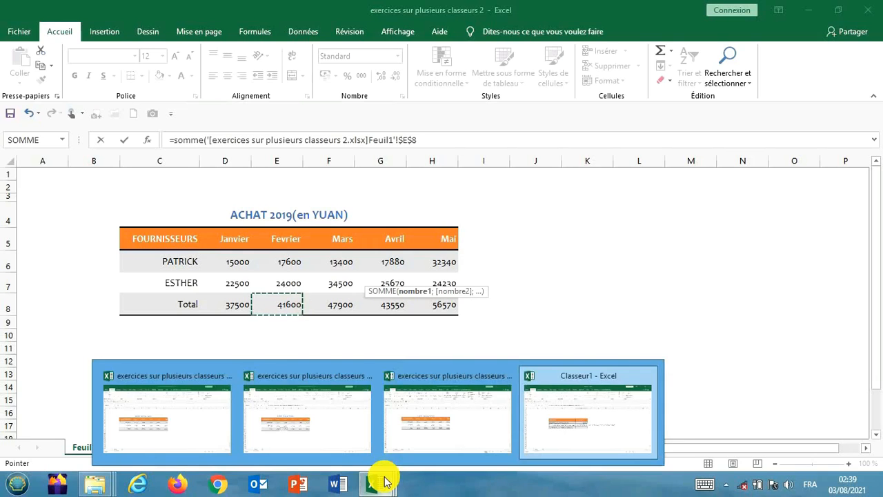
{"action": "left_click", "coordinate": [419, 140]}
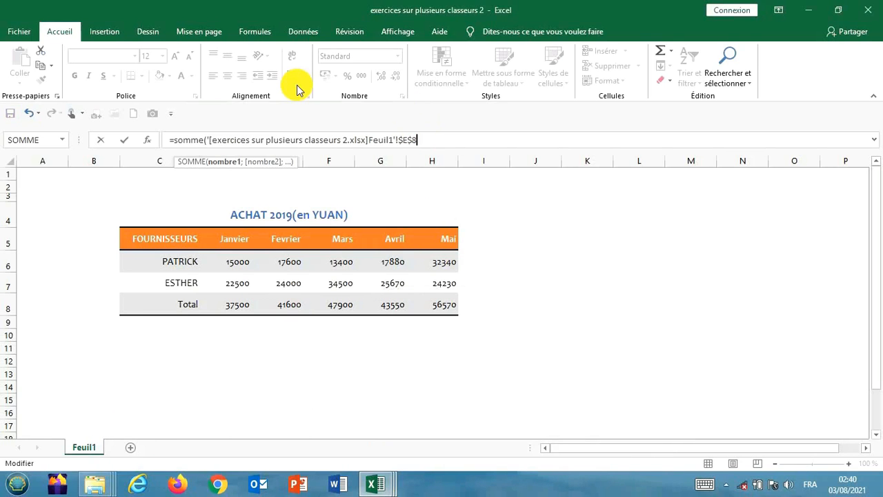
{"action": "type", "text": ";"}
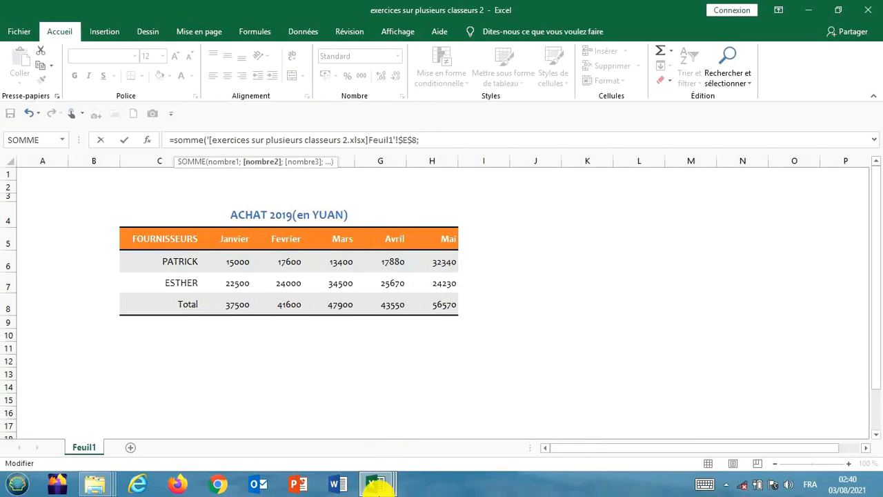
Step: Add the February 2020 total, cell E8 of "exercices sur plusieurs classeurs 3", as second argument and validate the formula
{"action": "mouse_move", "coordinate": [378, 485]}
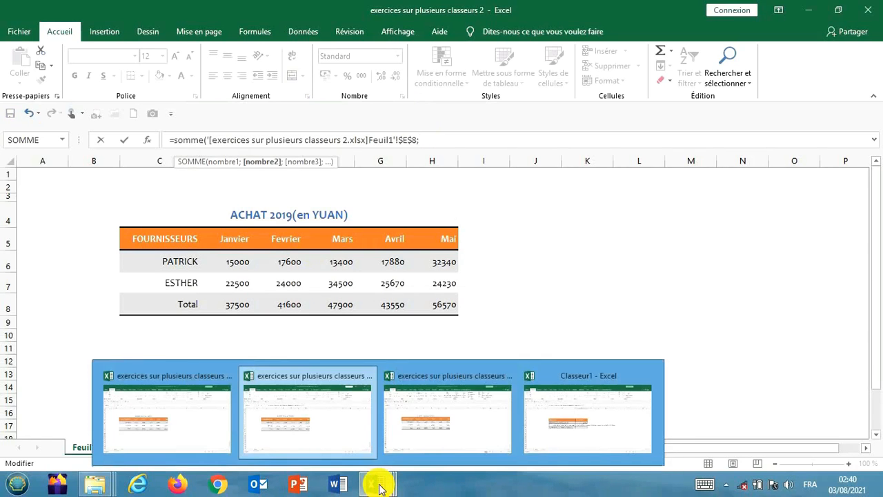
{"action": "left_click", "coordinate": [406, 417]}
{"action": "mouse_move", "coordinate": [389, 483]}
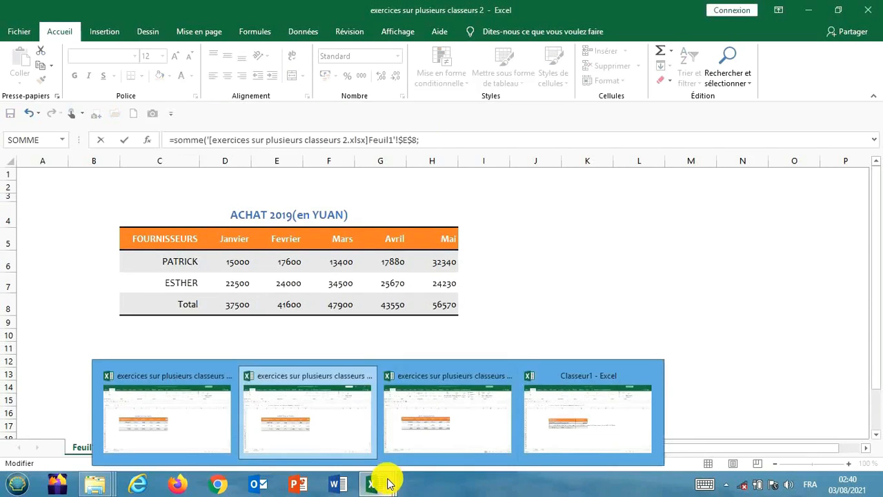
{"action": "left_click", "coordinate": [449, 424]}
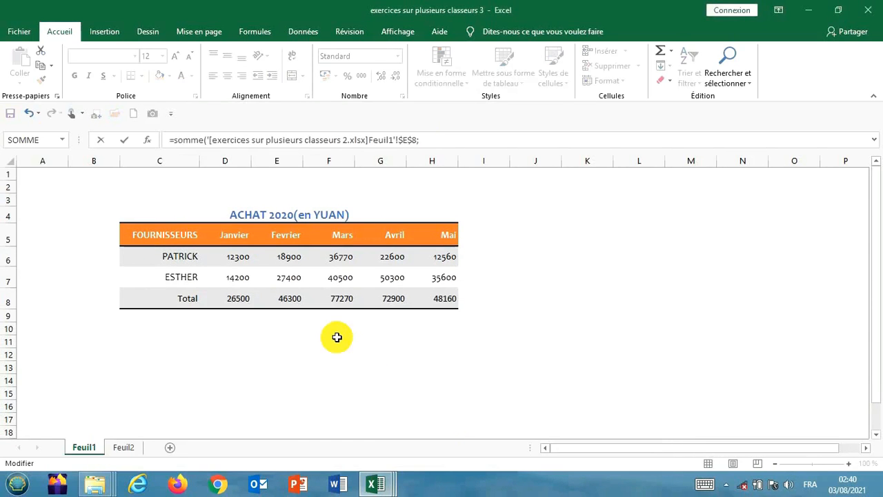
{"action": "left_click", "coordinate": [296, 301]}
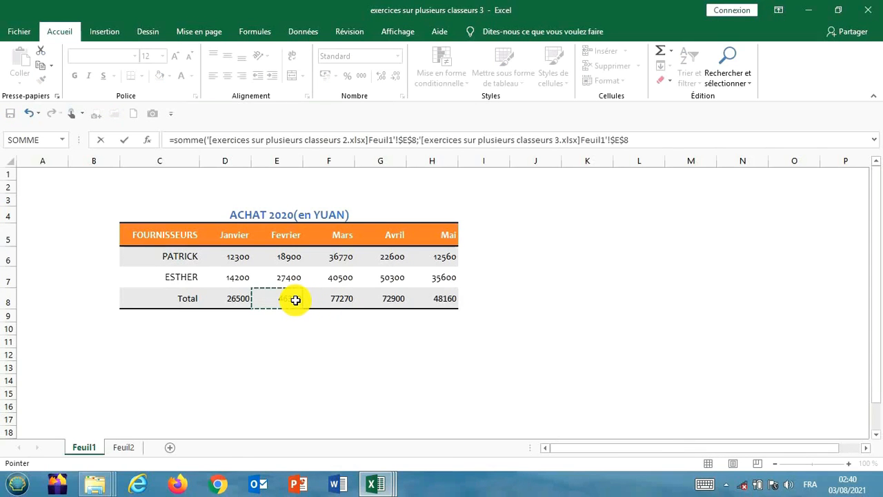
{"action": "left_click", "coordinate": [645, 137]}
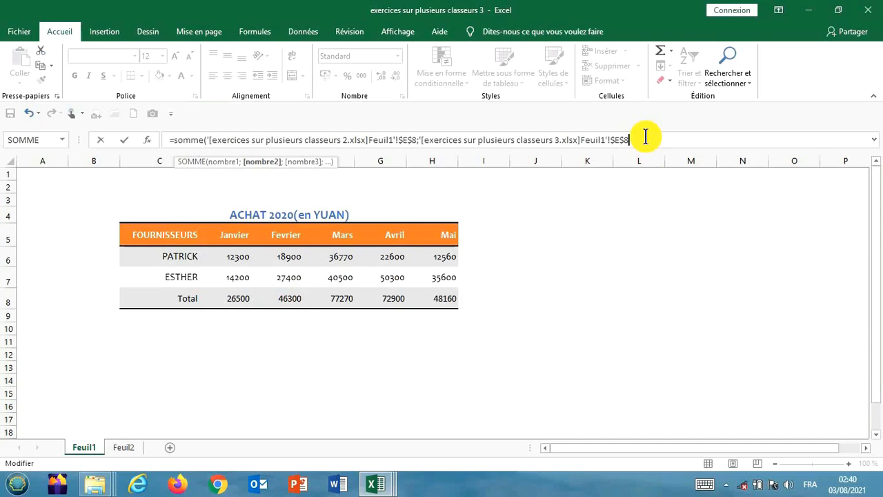
{"action": "type", "text": ")"}
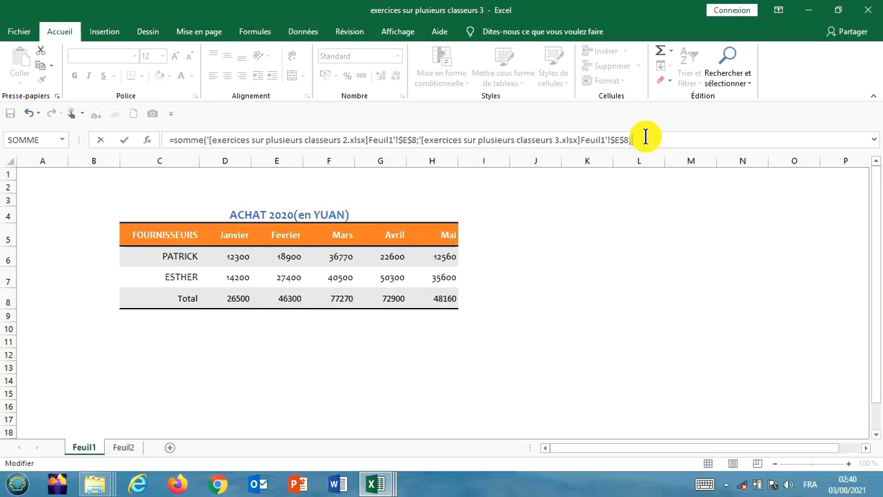
{"action": "key", "text": "Return"}
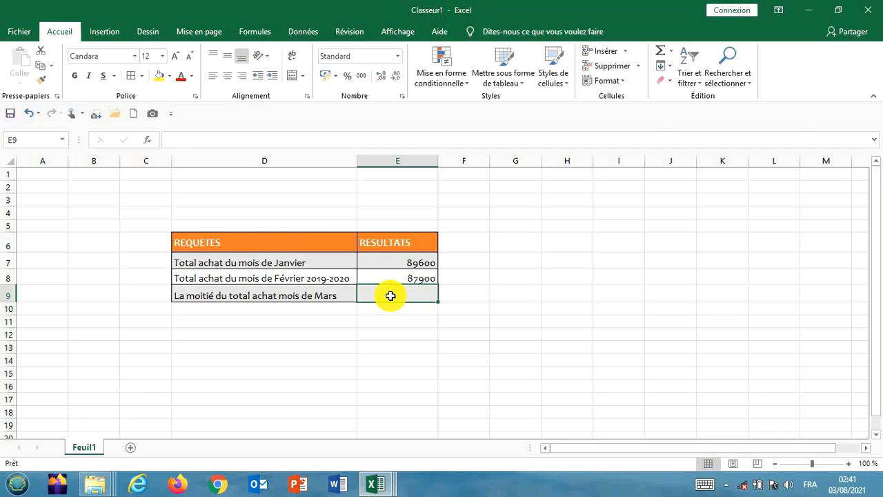
Step: Begin a SOMME formula in E9 of Classeur1 with the March 2018 total, cell F8 of "exercices sur plusieurs classeurs 1", as first argument
{"action": "type", "text": "="}
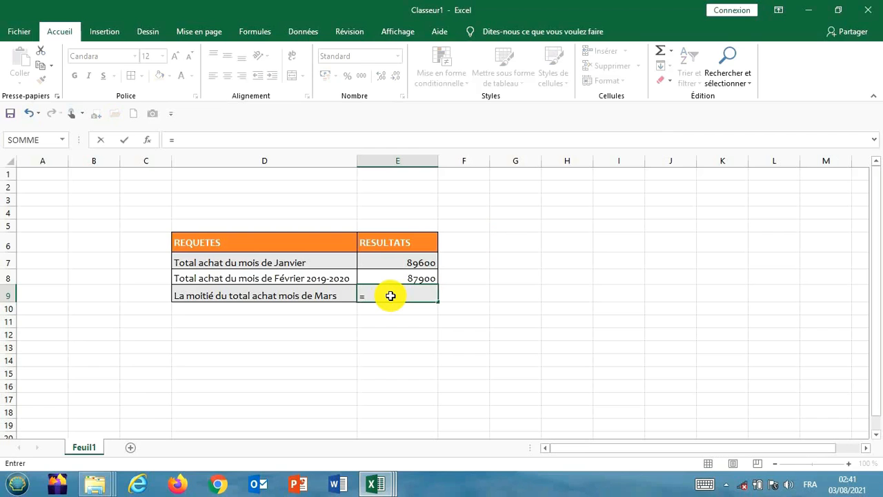
{"action": "type", "text": "somm"}
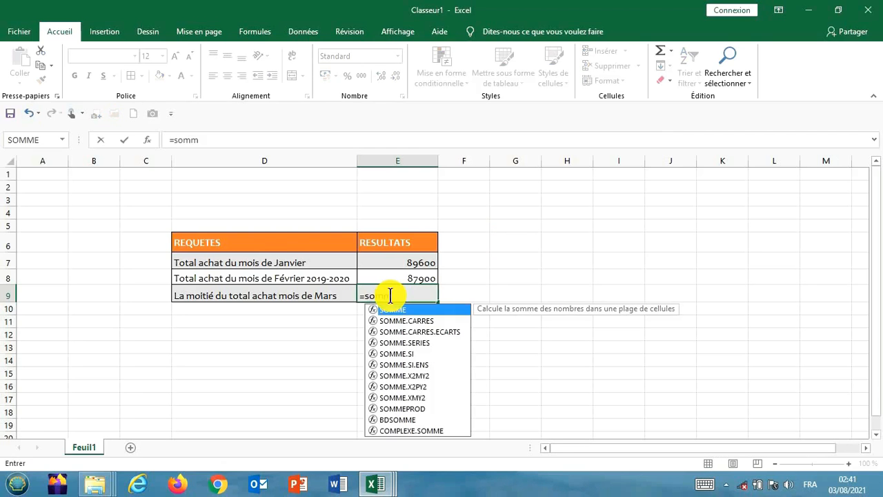
{"action": "type", "text": "e("}
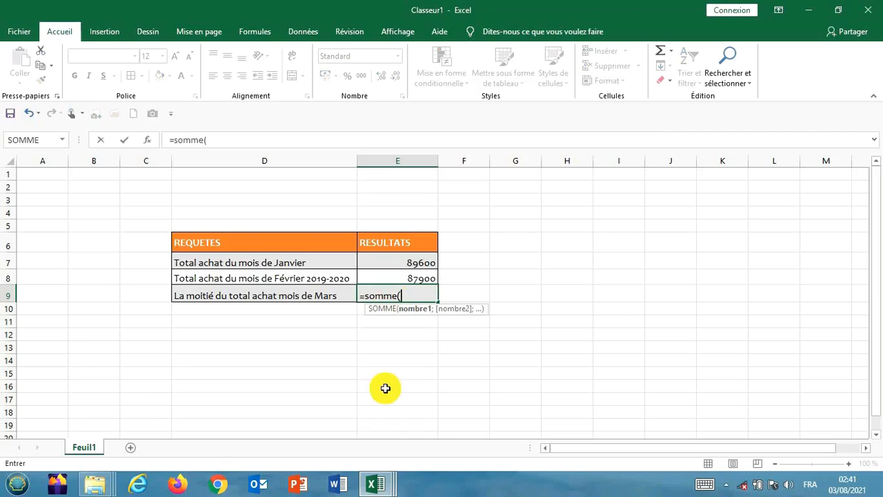
{"action": "mouse_move", "coordinate": [380, 481]}
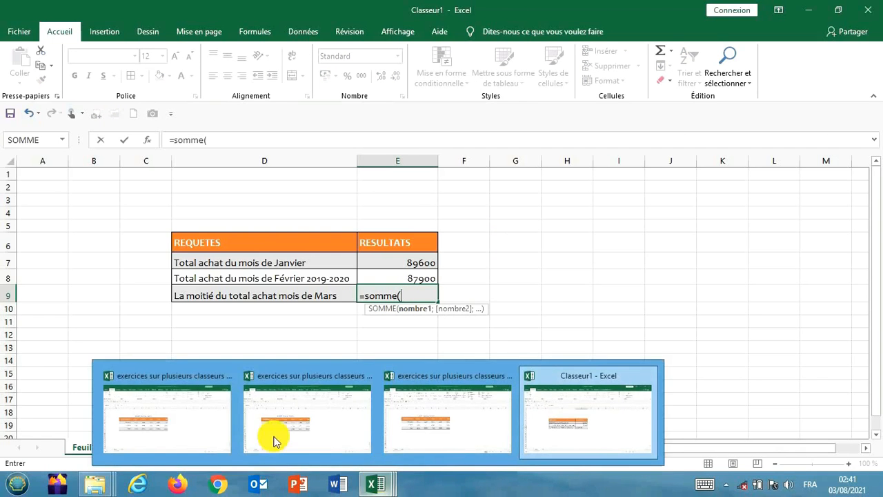
{"action": "left_click", "coordinate": [150, 417]}
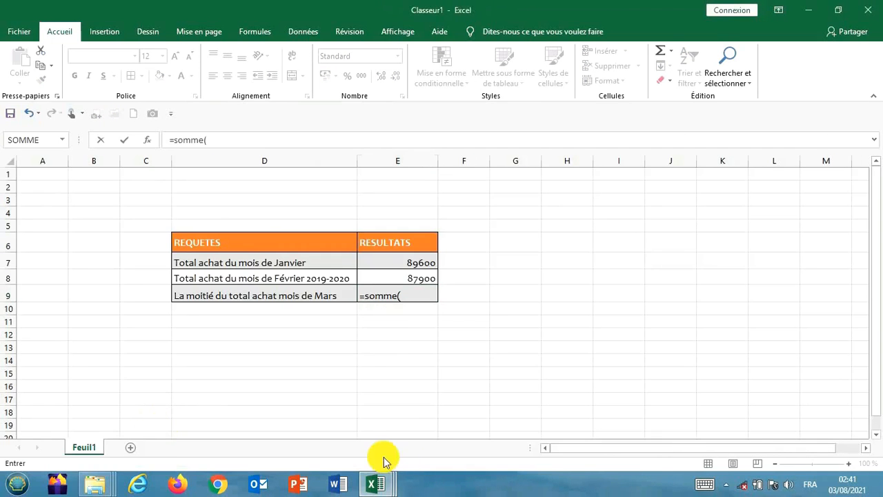
{"action": "mouse_move", "coordinate": [379, 477]}
{"action": "left_click", "coordinate": [211, 423]}
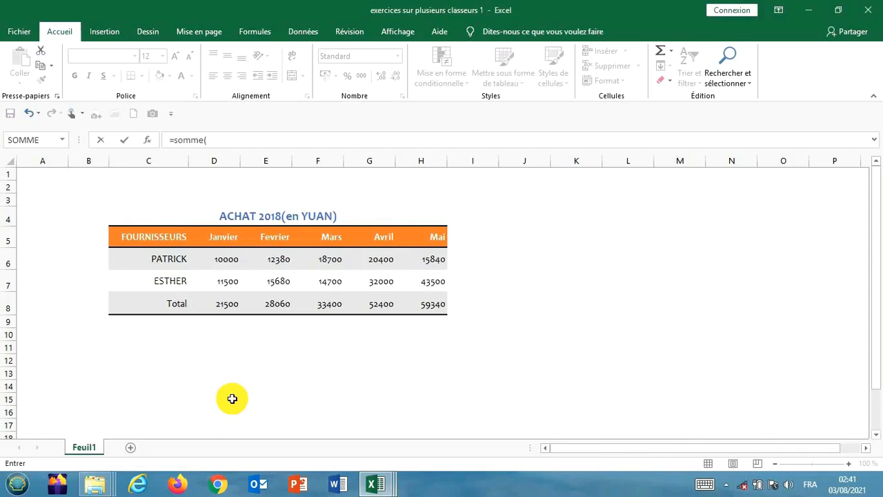
{"action": "left_click", "coordinate": [328, 306]}
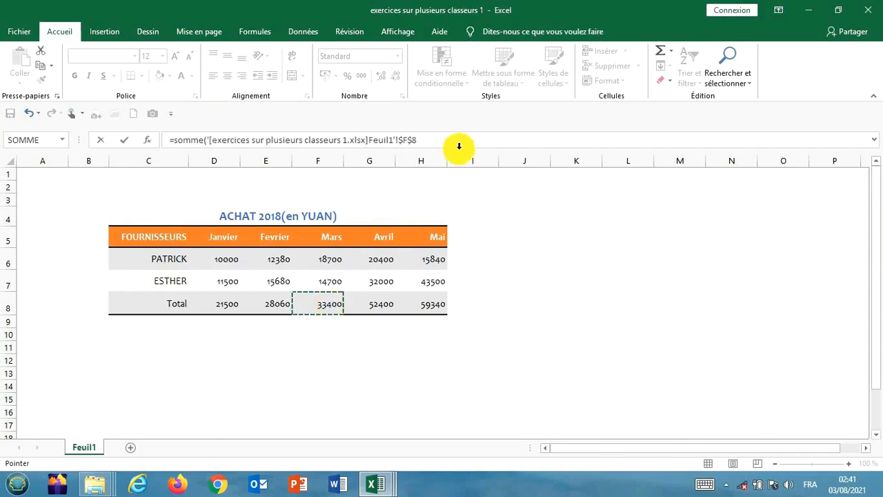
{"action": "type", "text": ";"}
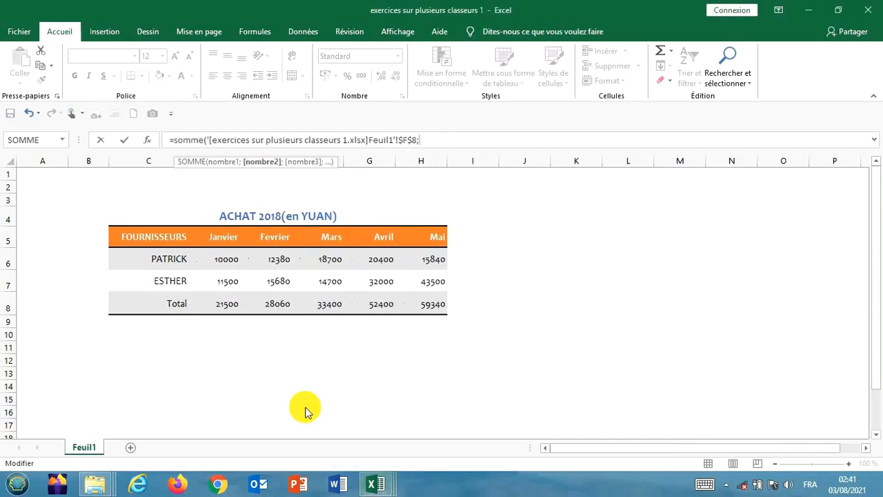
Step: Add the March 2019 total, cell F8 of "exercices sur plusieurs classeurs 2", as the sum's second argument
{"action": "mouse_move", "coordinate": [361, 475]}
{"action": "left_click", "coordinate": [335, 420]}
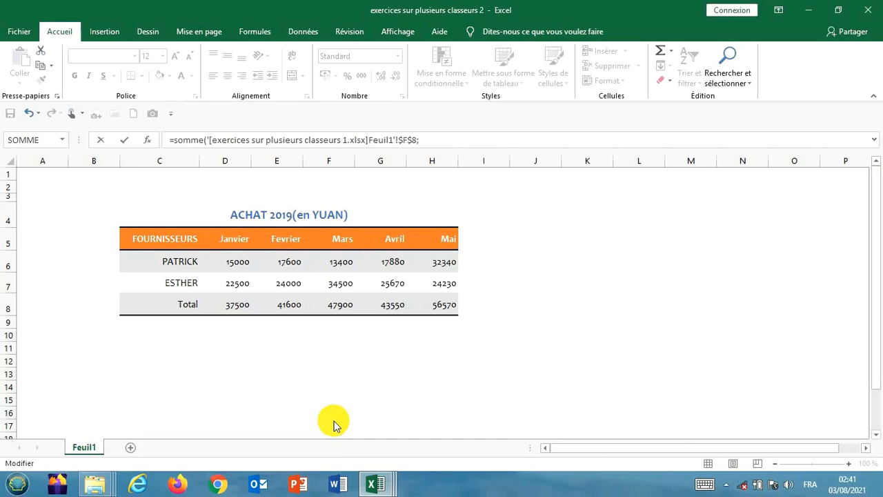
{"action": "left_click", "coordinate": [336, 305]}
{"action": "left_click", "coordinate": [336, 305]}
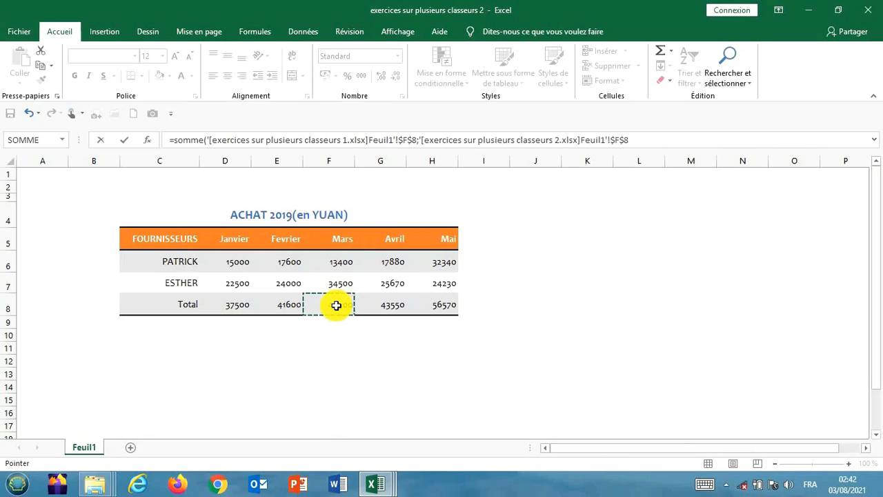
{"action": "left_click", "coordinate": [642, 142]}
{"action": "type", "text": ";"}
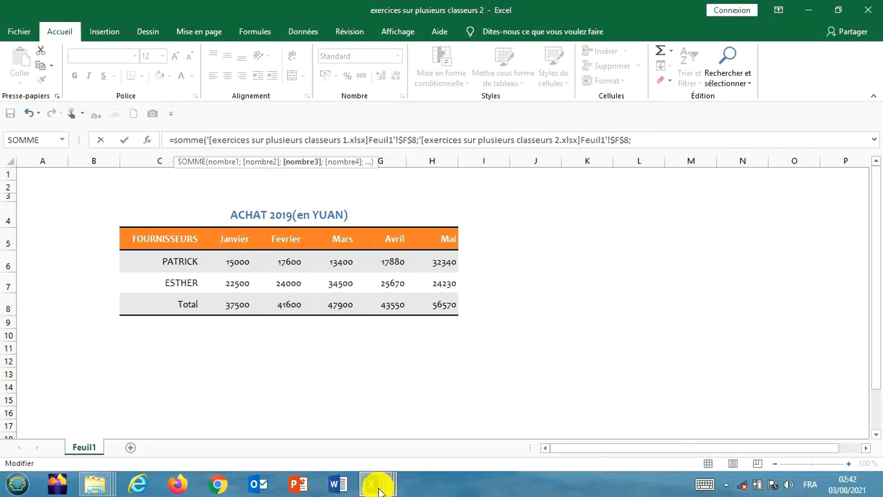
Step: Add the March 2020 total, cell F8 of "exercices sur plusieurs classeurs 3", as third argument, close the parenthesis and validate the formula
{"action": "mouse_move", "coordinate": [376, 484]}
{"action": "left_click", "coordinate": [450, 435]}
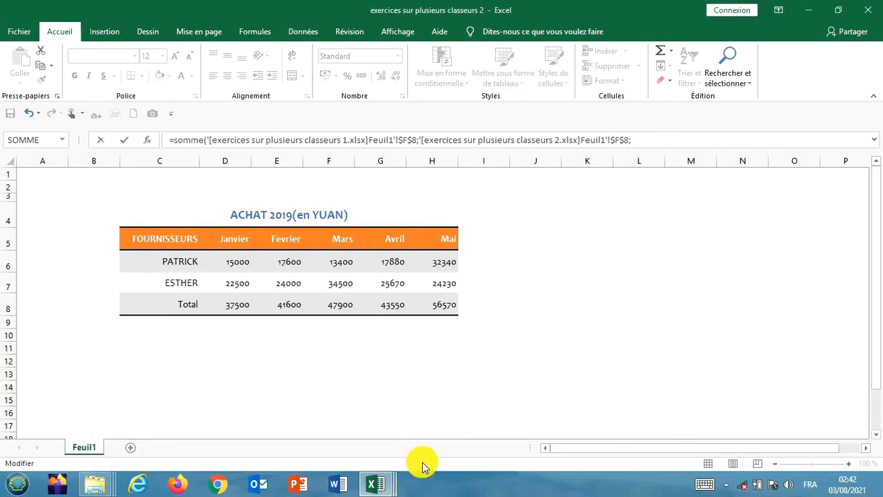
{"action": "left_click", "coordinate": [430, 429]}
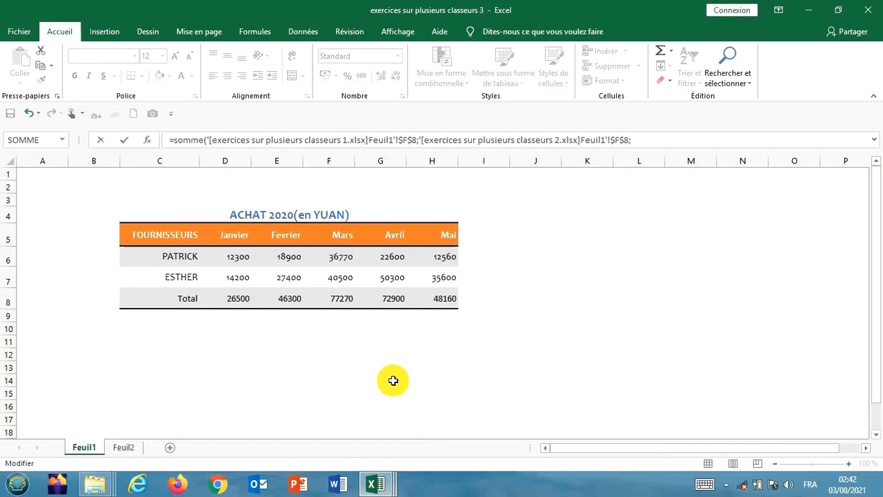
{"action": "left_click", "coordinate": [349, 300]}
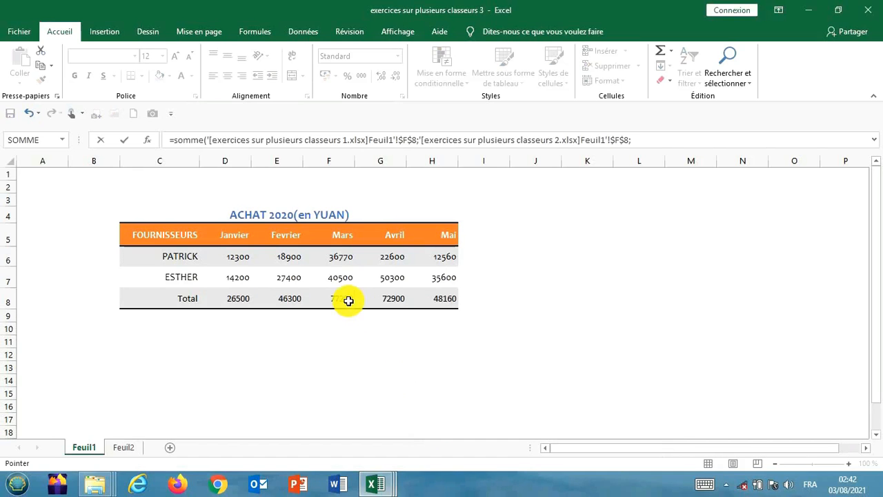
{"action": "left_click", "coordinate": [844, 140]}
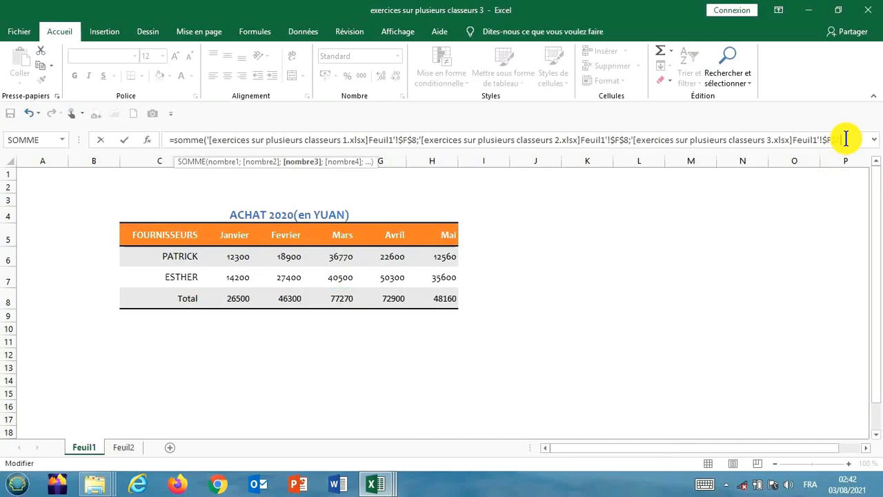
{"action": "type", "text": ")"}
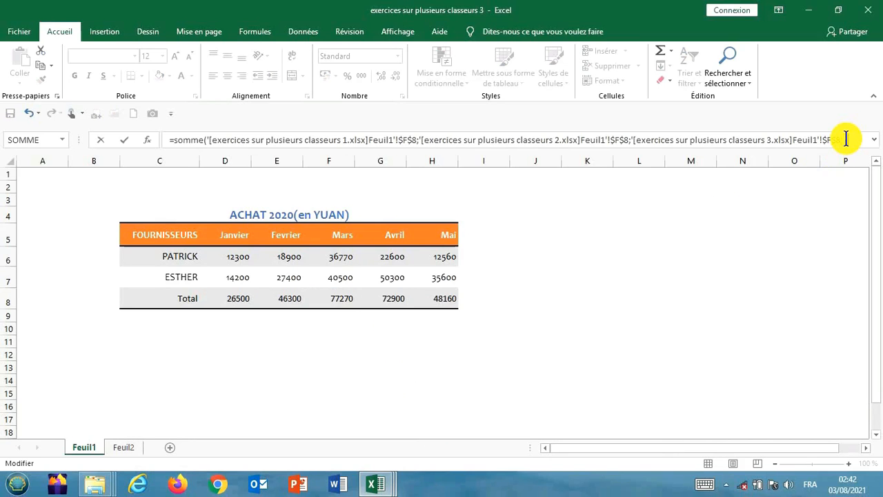
{"action": "key", "text": "Return"}
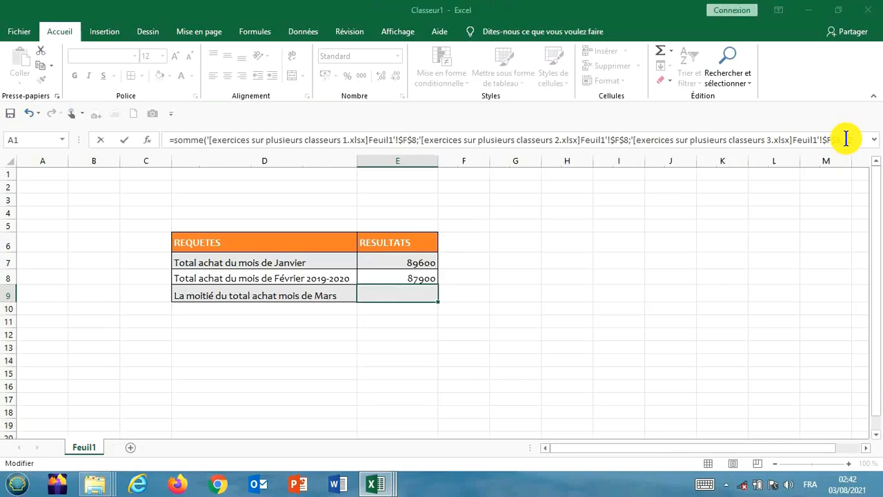